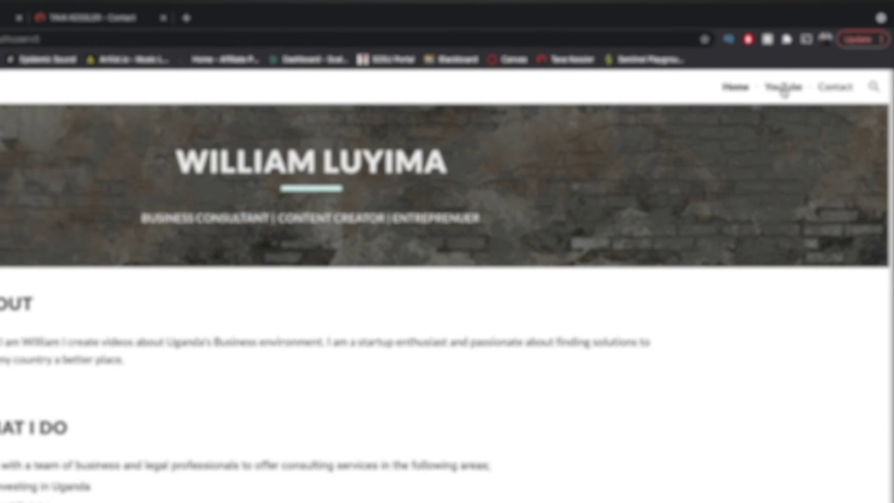
# Test the sample site's YouTube link, then start a new email from the Contact page's envelope link.
pyautogui.click(732, 122)
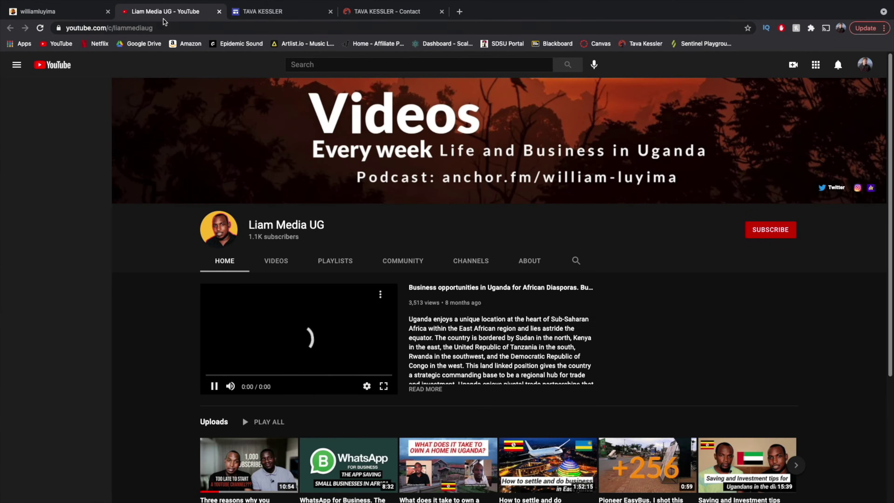
pyautogui.click(219, 11)
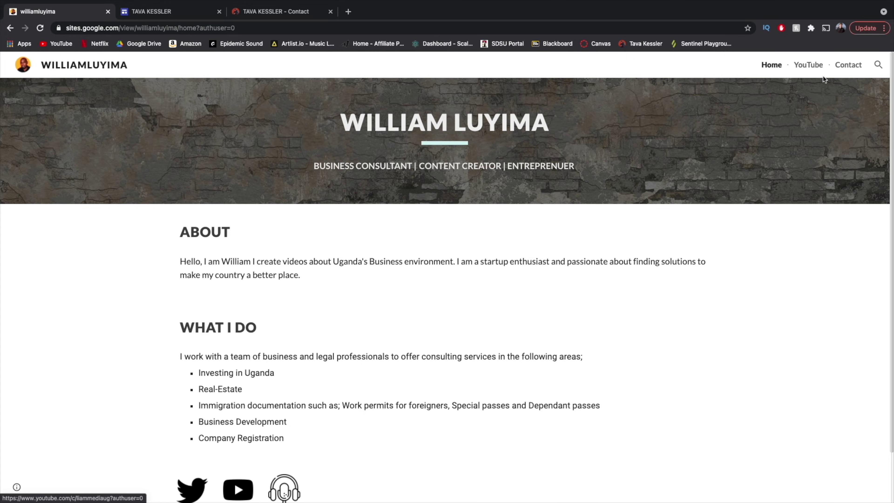
pyautogui.click(849, 66)
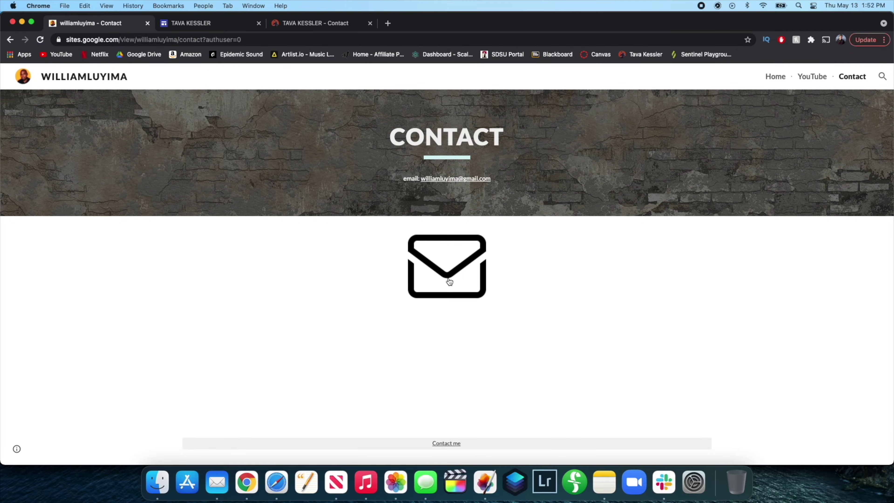
pyautogui.click(447, 283)
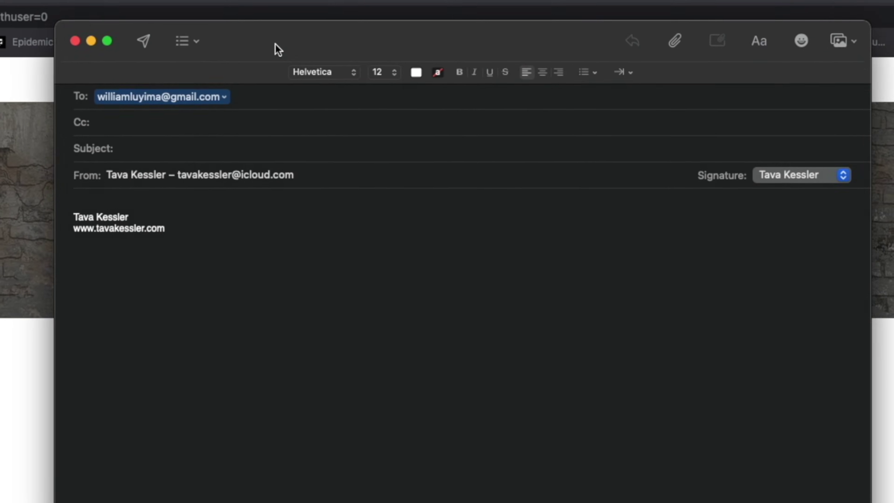
pyautogui.click(158, 104)
pyautogui.click(127, 140)
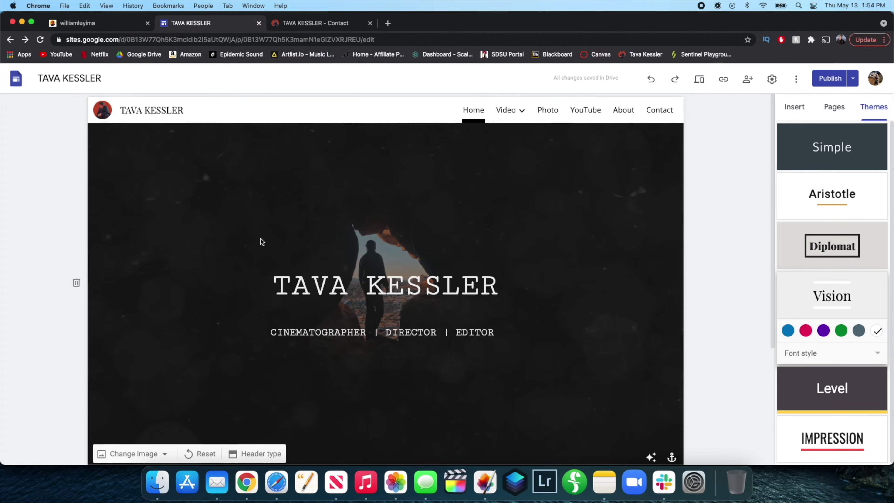
pyautogui.scroll(-5, 260, 239)
pyautogui.scroll(5, 261, 239)
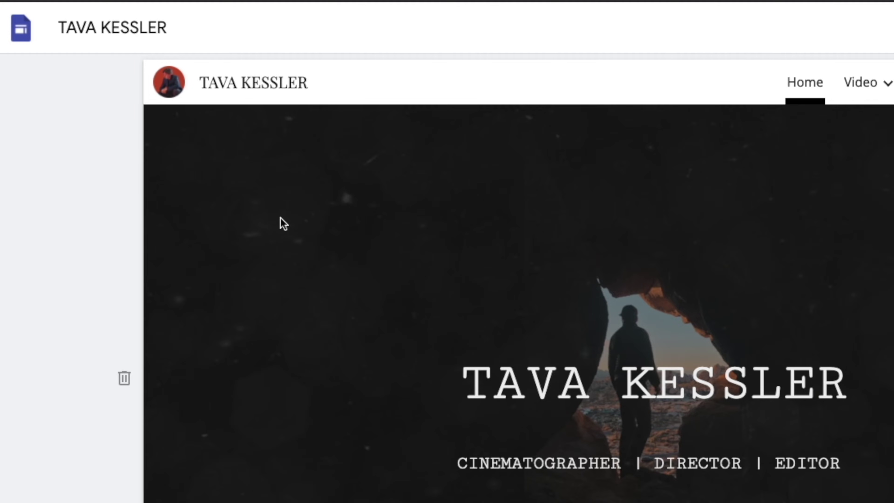
pyautogui.scroll(-5, 280, 223)
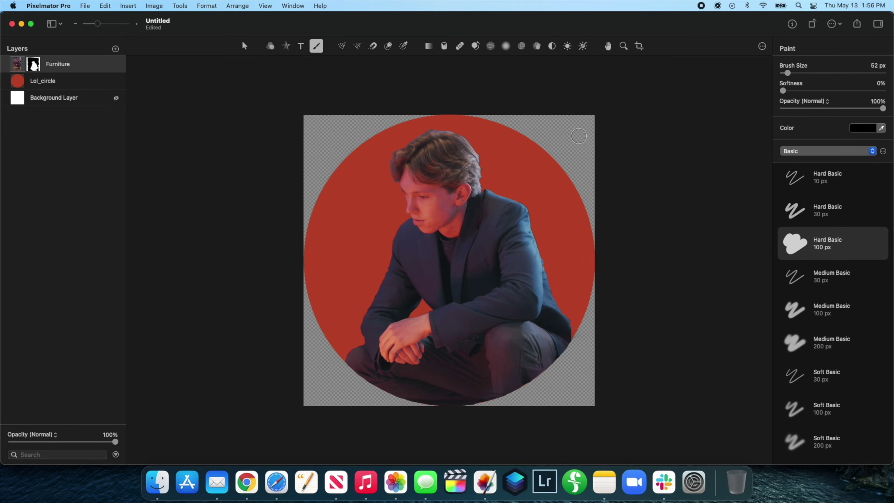
pyautogui.click(116, 65)
pyautogui.click(117, 64)
pyautogui.click(117, 81)
pyautogui.click(116, 81)
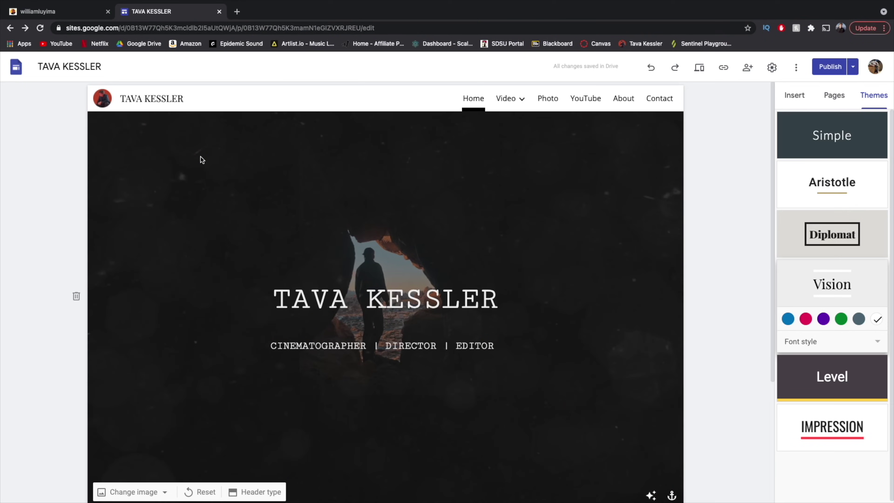
# Open the logo's Brand images settings and delete the current round logo.
pyautogui.moveTo(104, 100)
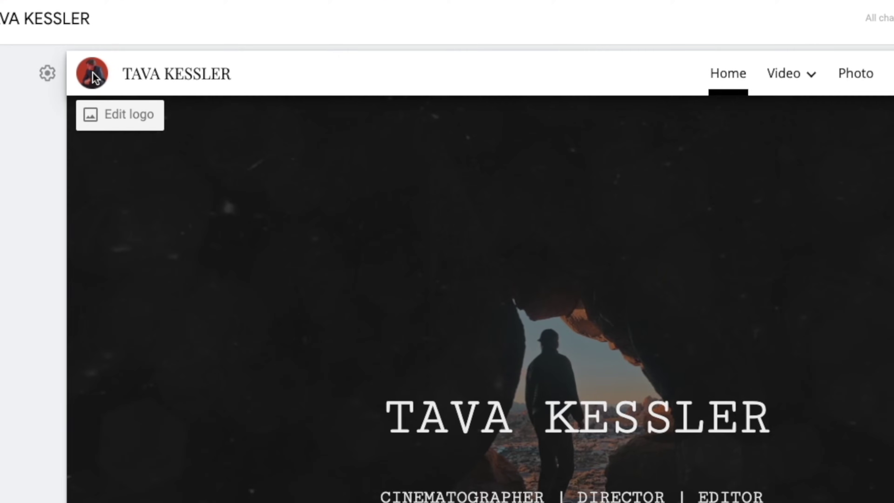
pyautogui.click(106, 114)
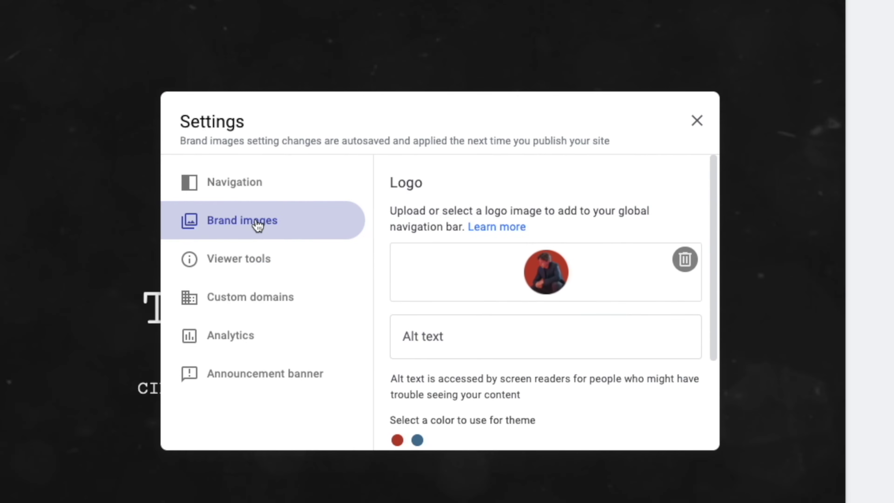
pyautogui.scroll(-3, 423, 201)
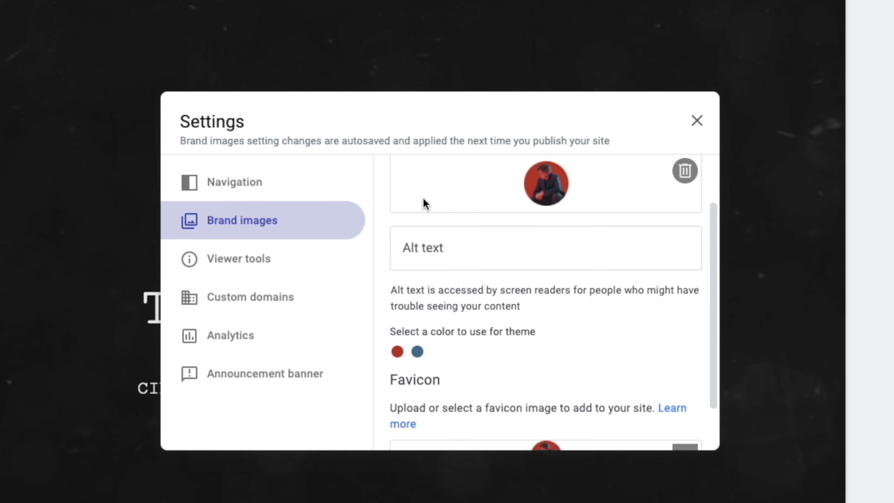
pyautogui.scroll(3, 524, 388)
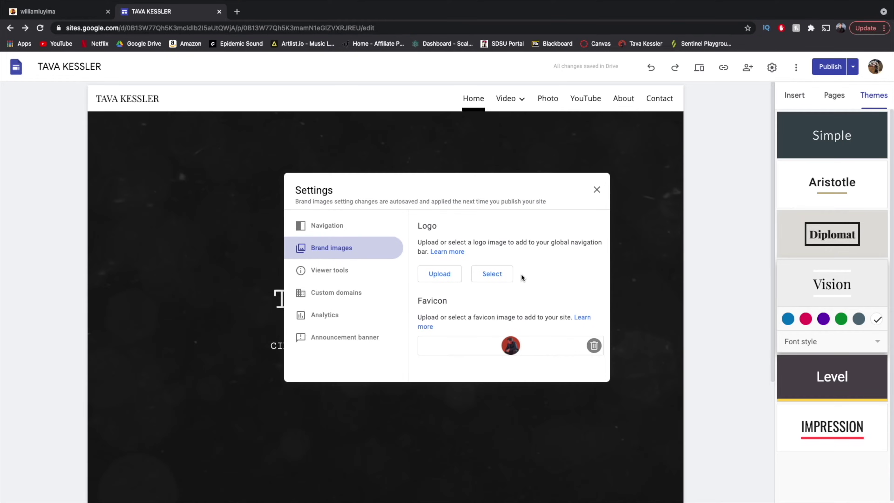
# Upload website logo.jpg as the site logo, then switch to the sample site's tab.
pyautogui.click(444, 282)
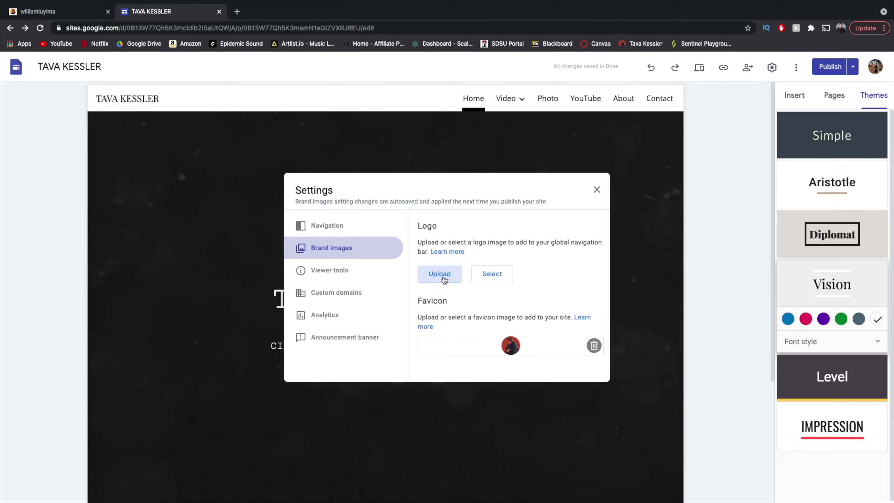
pyautogui.click(232, 138)
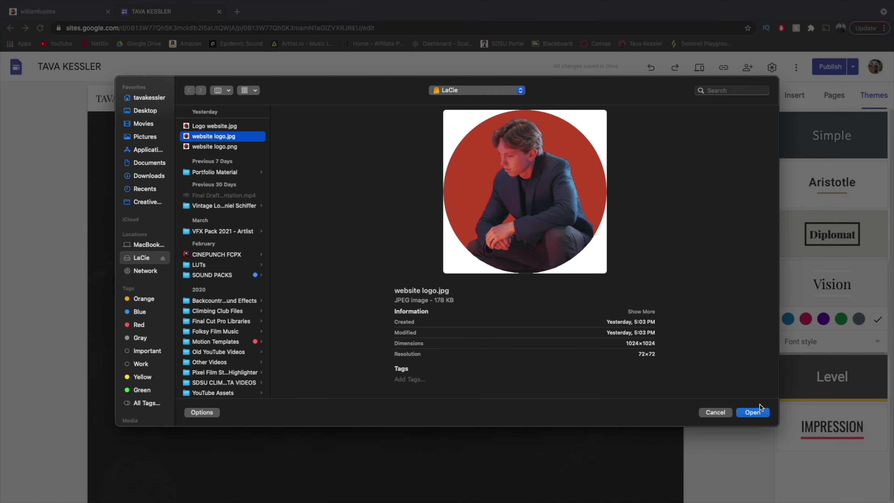
pyautogui.click(758, 412)
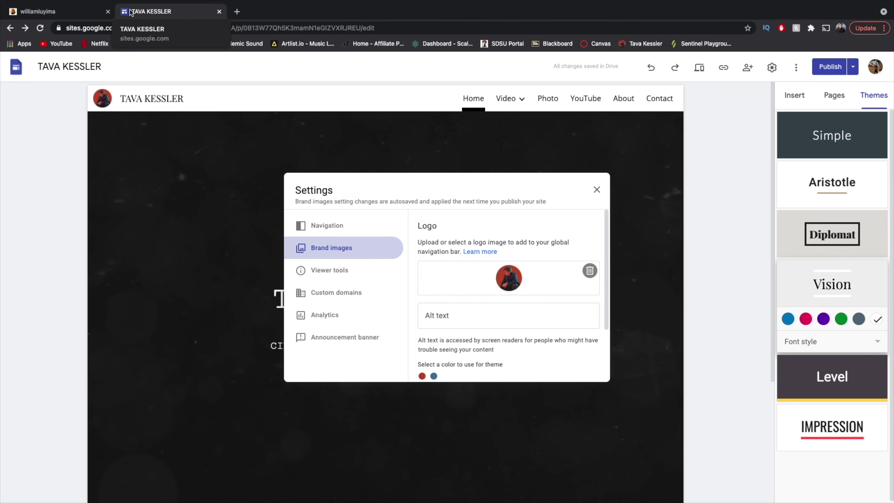
pyautogui.click(8, 14)
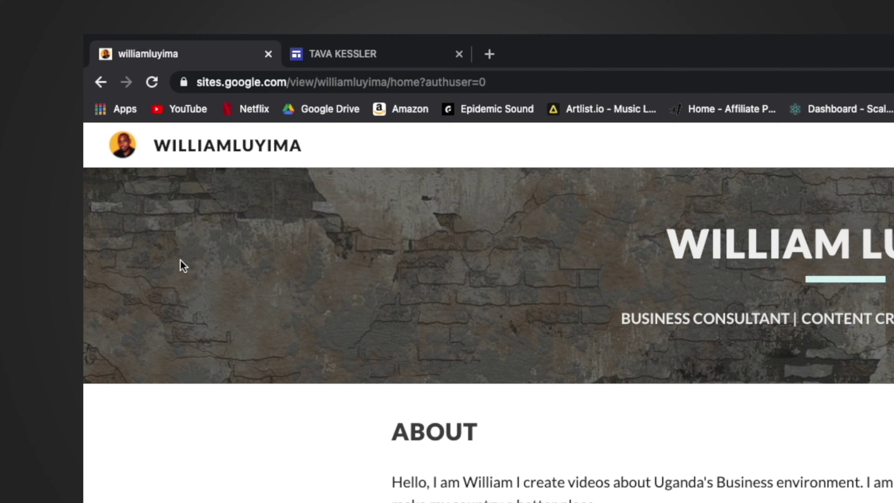
# Back in the editor, delete the JPG logo and upload website logo.png as the logo.
pyautogui.moveTo(120, 150); pyautogui.dragTo(146, 175)
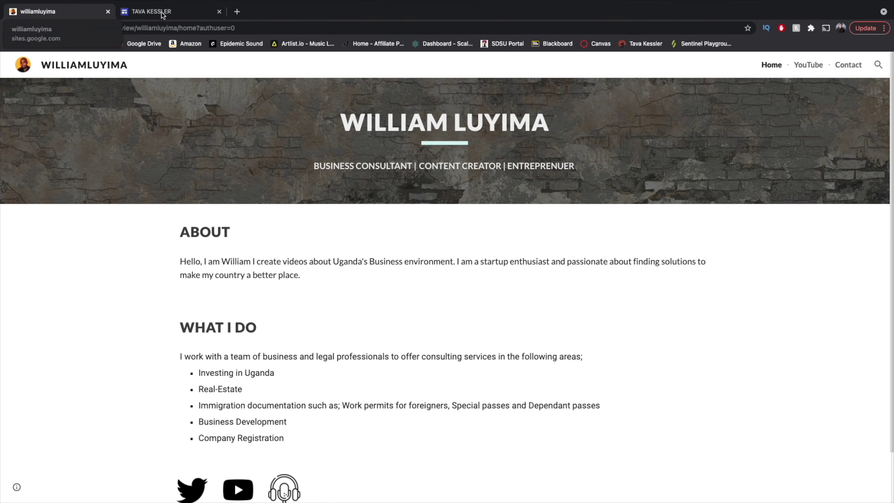
pyautogui.click(162, 12)
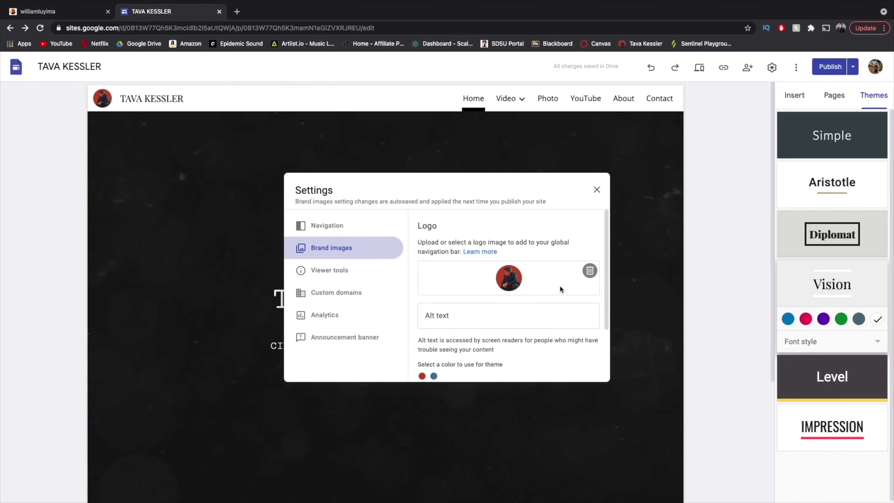
pyautogui.click(590, 271)
pyautogui.click(440, 274)
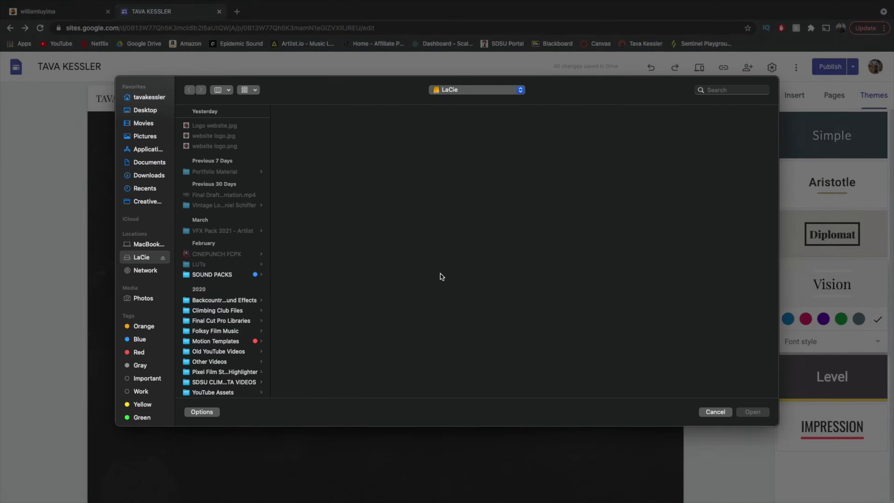
pyautogui.click(215, 147)
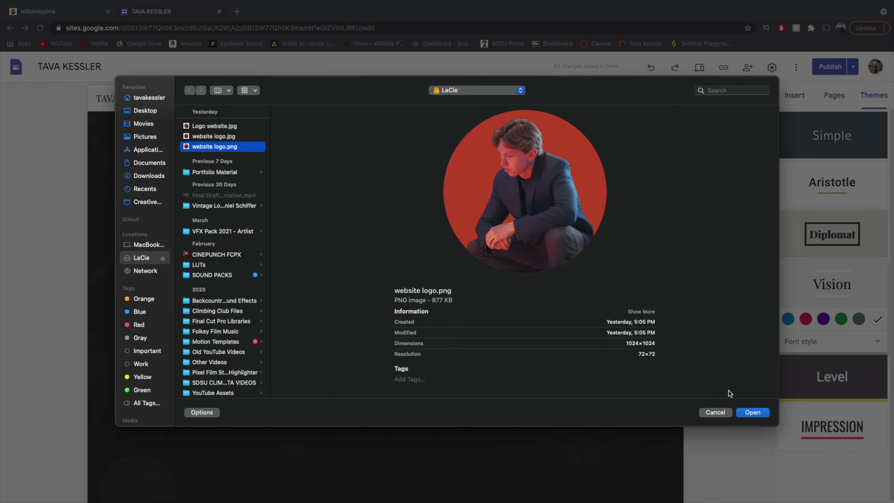
pyautogui.click(753, 412)
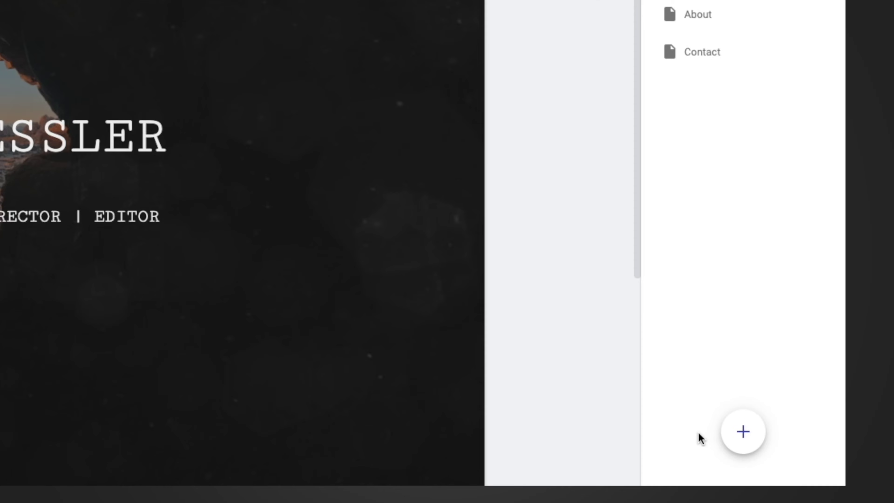
pyautogui.moveTo(740, 440)
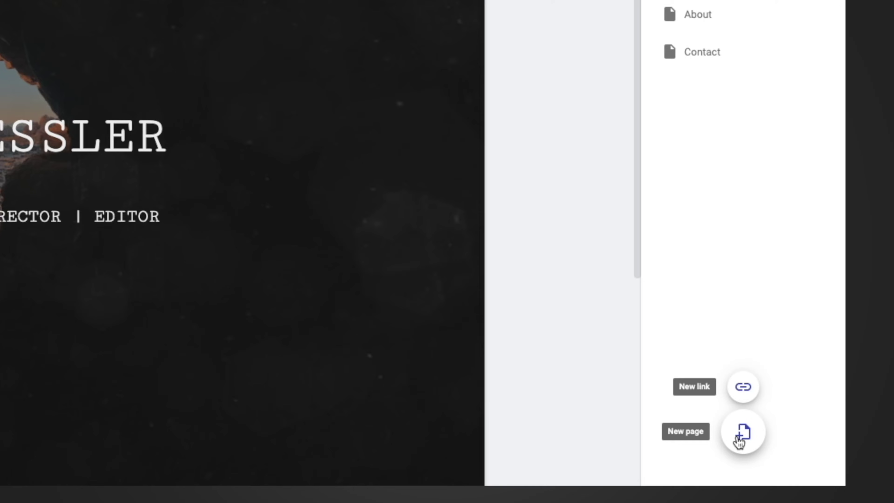
pyautogui.click(743, 388)
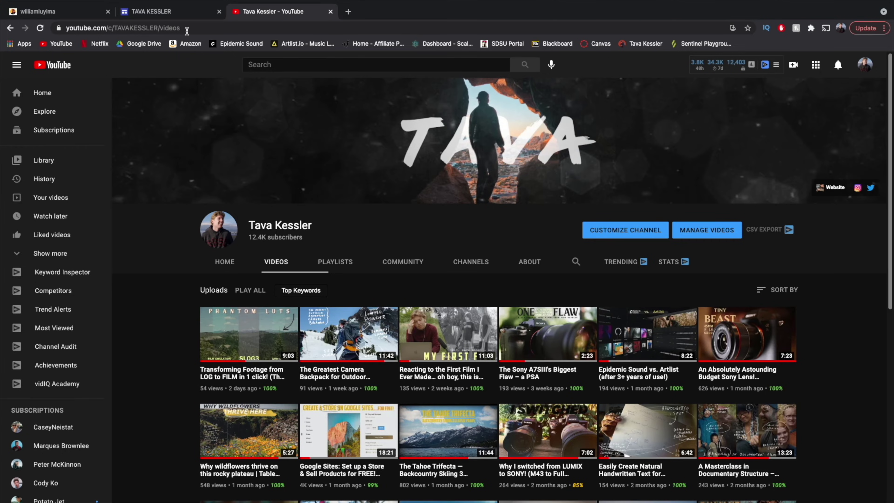
pyautogui.click(187, 31)
pyautogui.hotkey('ctrl', 'c')
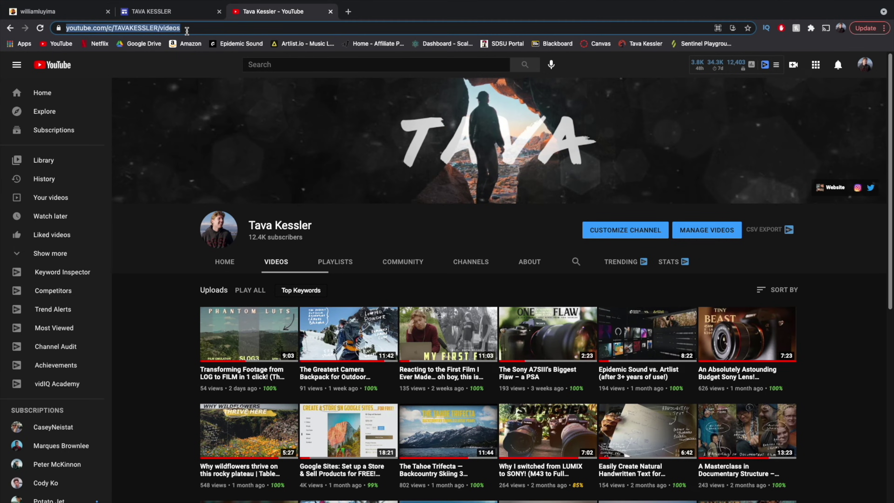
pyautogui.click(179, 13)
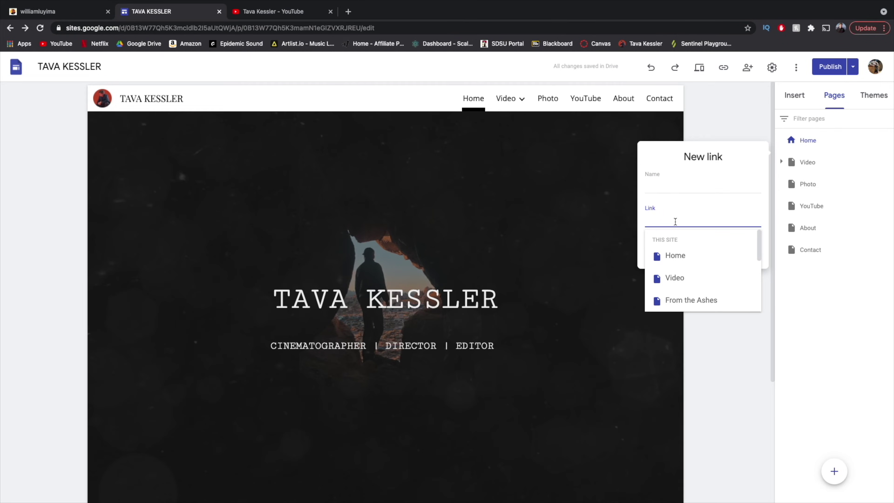
pyautogui.hotkey('ctrl', 'v')
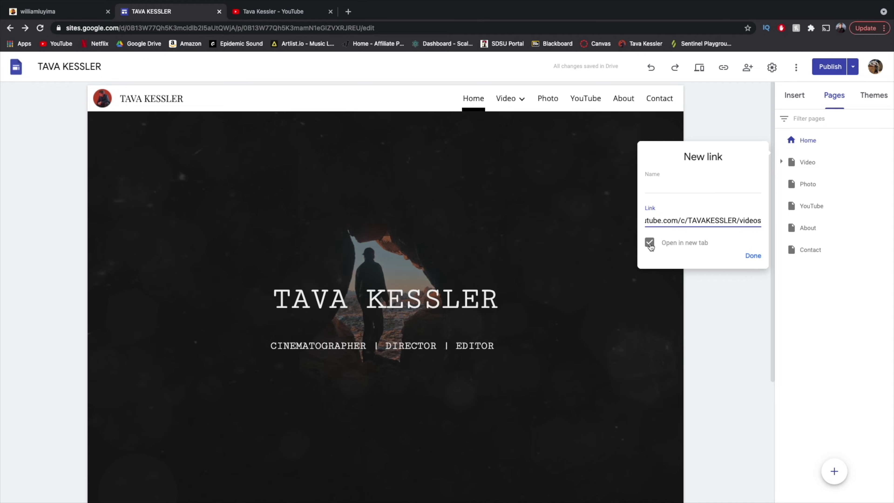
pyautogui.click(676, 185)
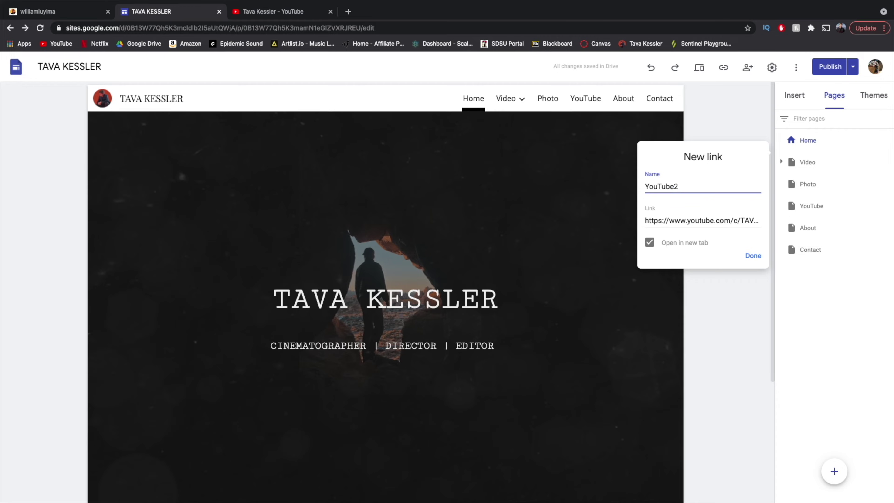
pyautogui.write('YouTube2')
pyautogui.press('Return')
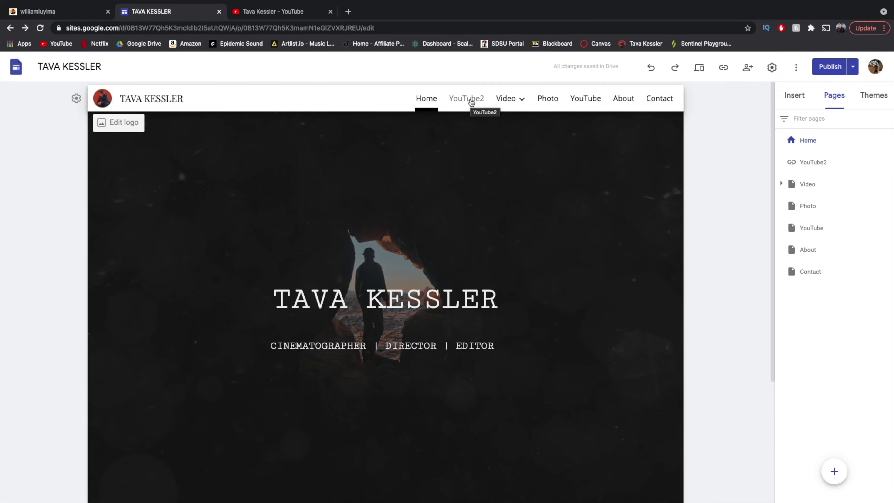
# Confirm the YouTube2 link opens the channel, then go to the Contact page from Pages.
pyautogui.click(471, 100)
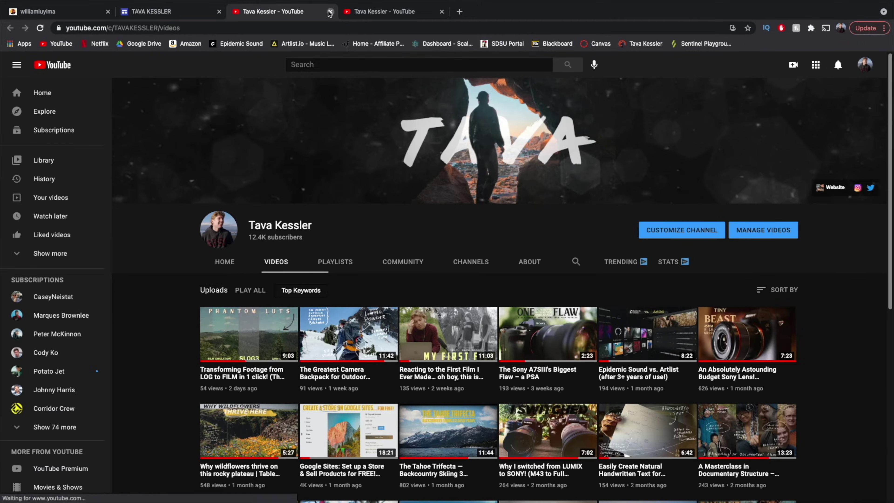
pyautogui.click(329, 12)
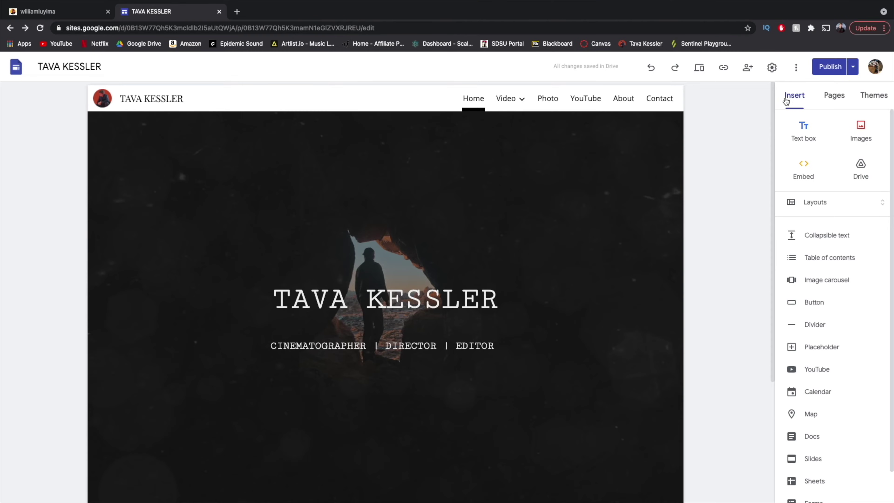
pyautogui.click(831, 96)
pyautogui.moveTo(825, 473)
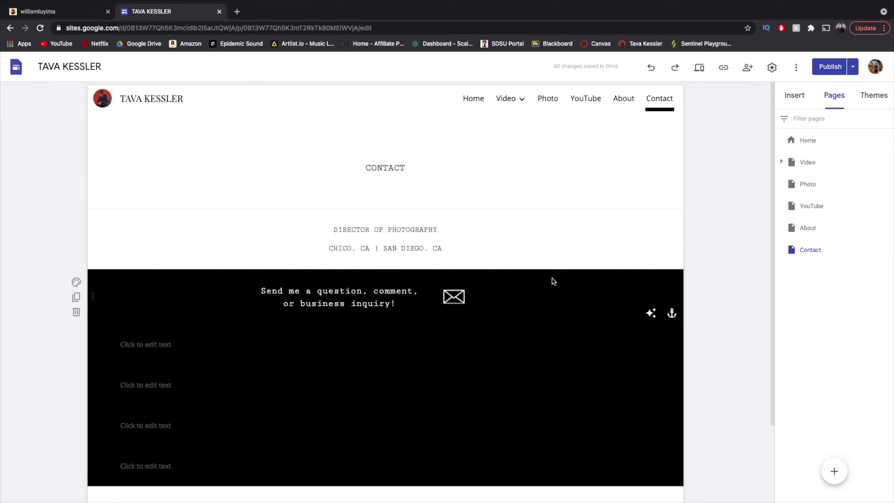
# Inspect the Contact title, subtitle and envelope icon's mailto link, then open a blank browser tab.
pyautogui.click(409, 166)
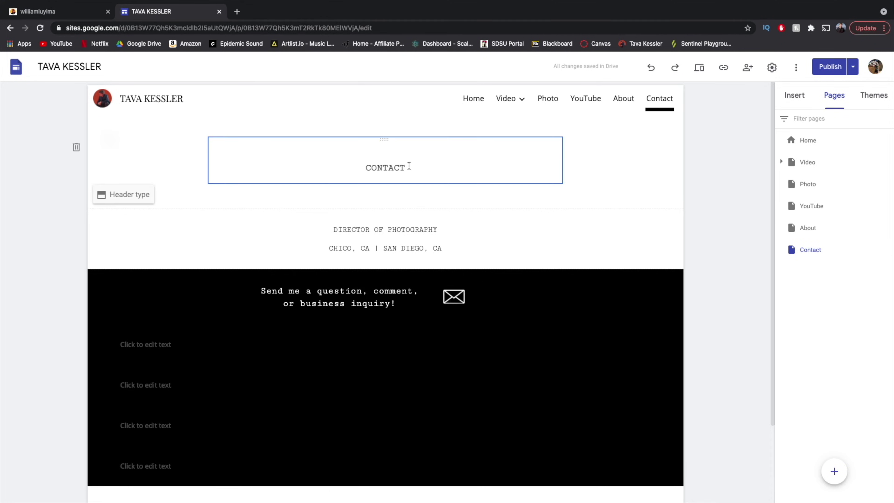
pyautogui.click(345, 240)
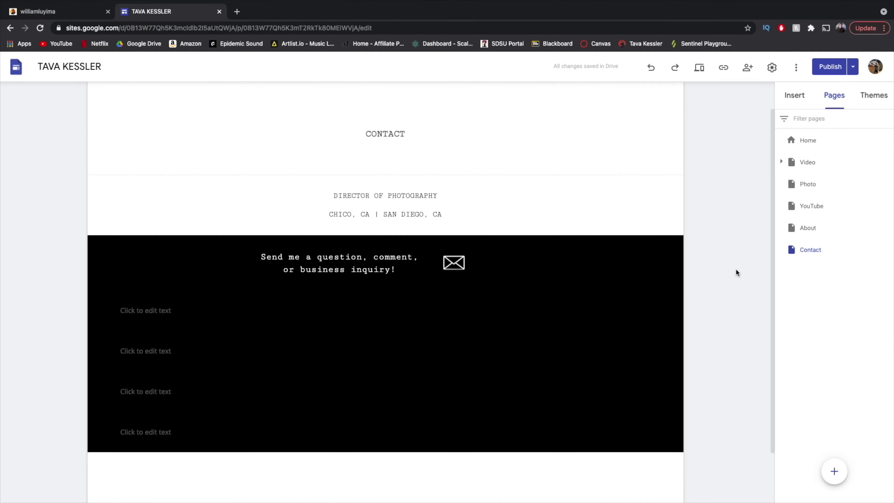
pyautogui.click(452, 260)
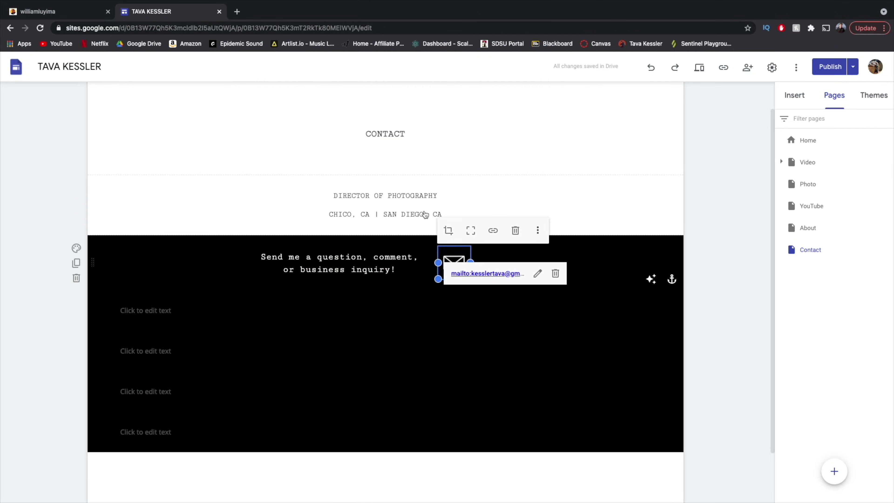
pyautogui.click(237, 11)
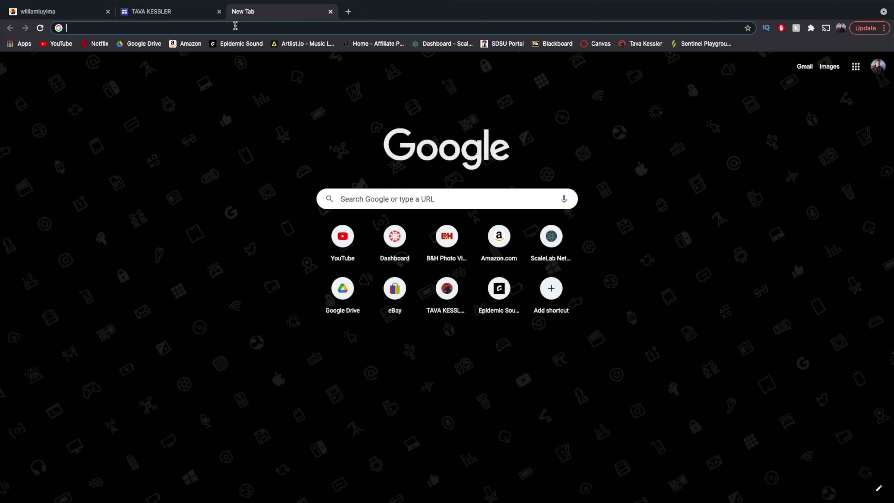
# Search Google Images for 'email icon png'.
pyautogui.write('emial icon')
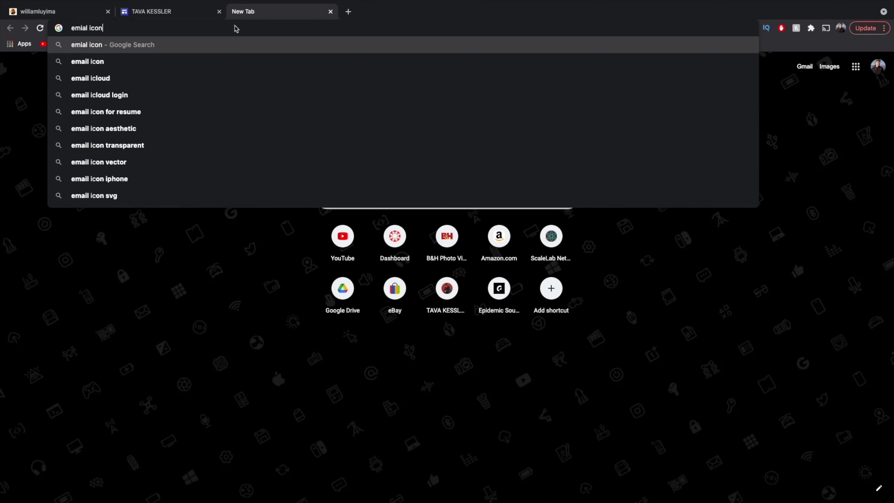
pyautogui.press('Return')
pyautogui.click(168, 144)
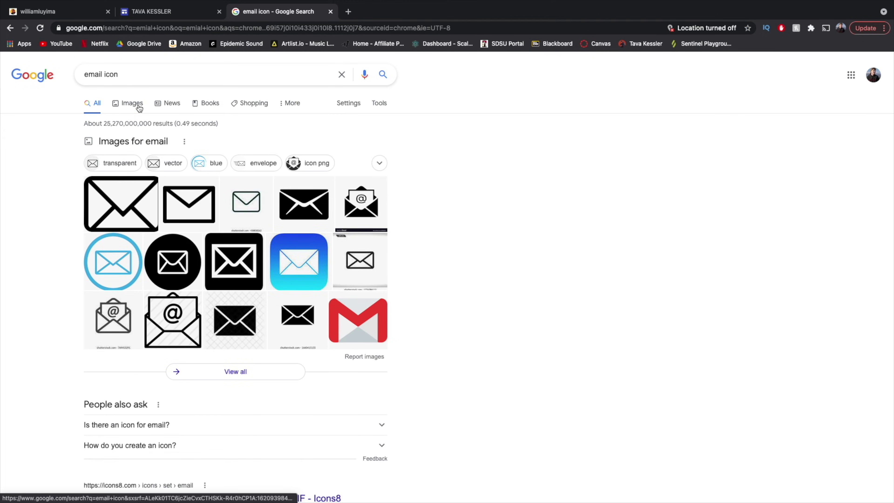
pyautogui.click(134, 103)
pyautogui.click(135, 77)
pyautogui.write('png')
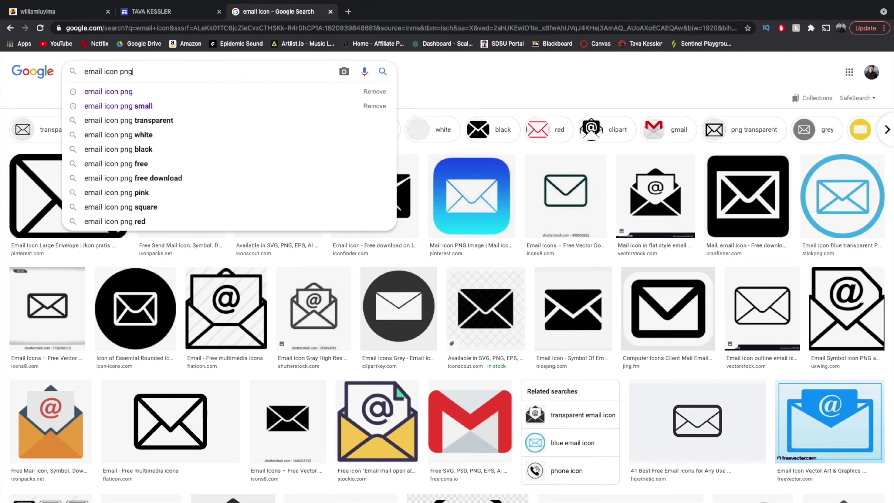
pyautogui.press('Return')
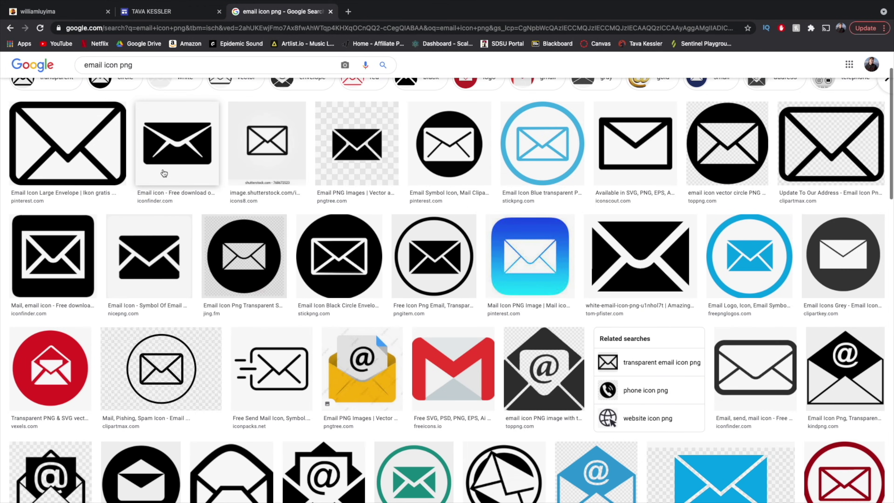
pyautogui.scroll(-1, 164, 173)
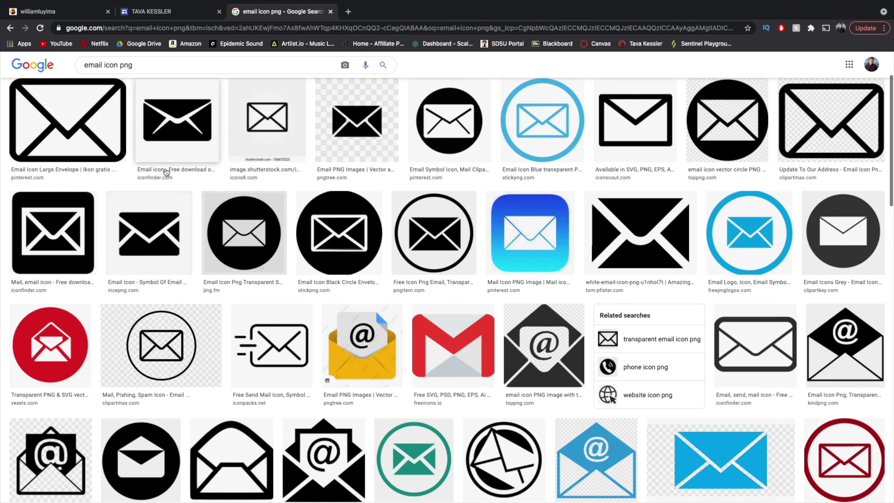
pyautogui.click(340, 235)
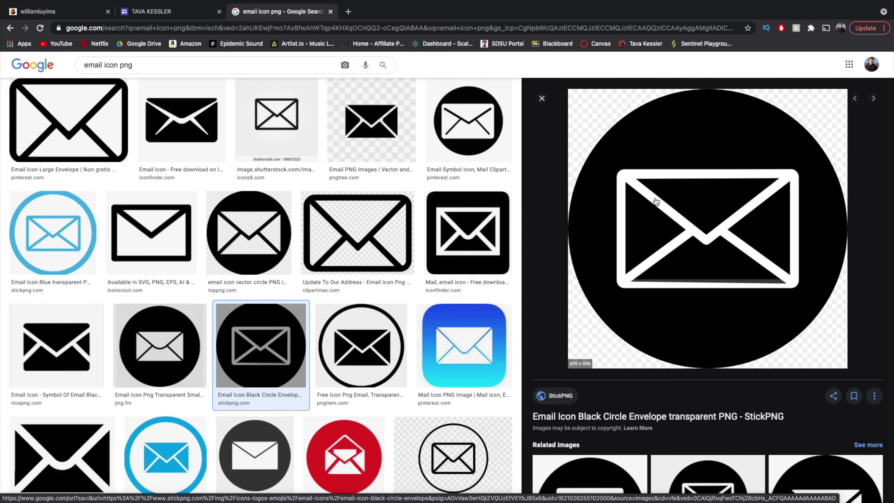
pyautogui.rightClick(641, 198)
pyautogui.click(661, 289)
pyautogui.click(496, 294)
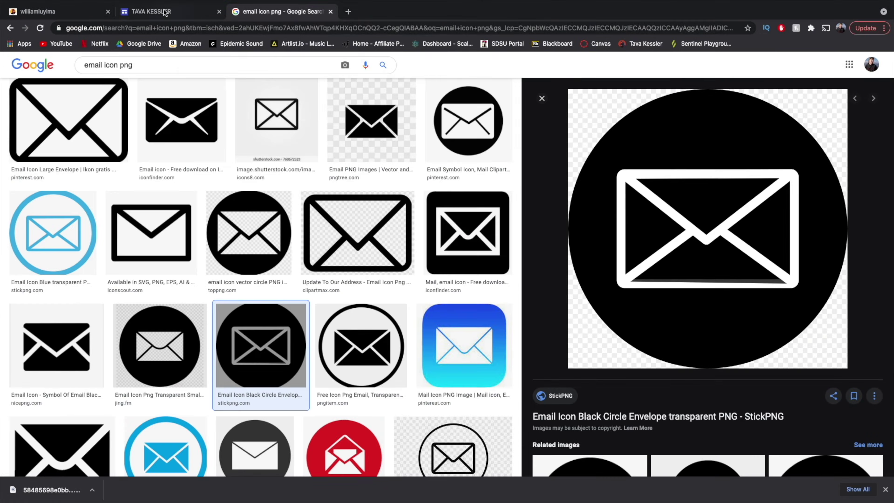
pyautogui.click(151, 11)
pyautogui.click(798, 98)
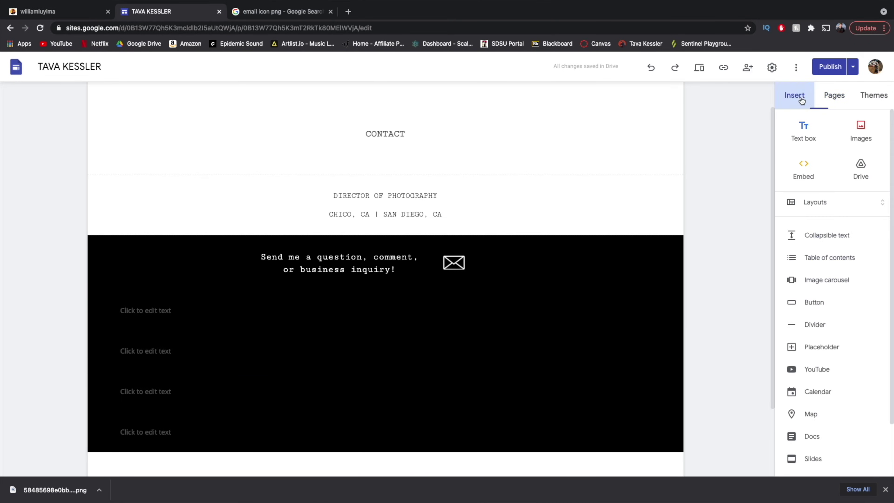
# Insert the downloaded envelope icon from the Downloads folder onto the Contact page.
pyautogui.click(863, 128)
pyautogui.click(847, 162)
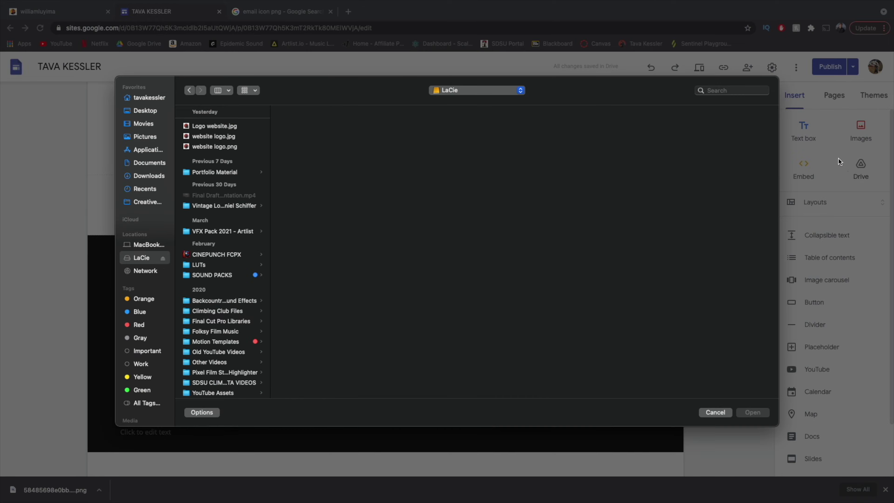
pyautogui.click(157, 175)
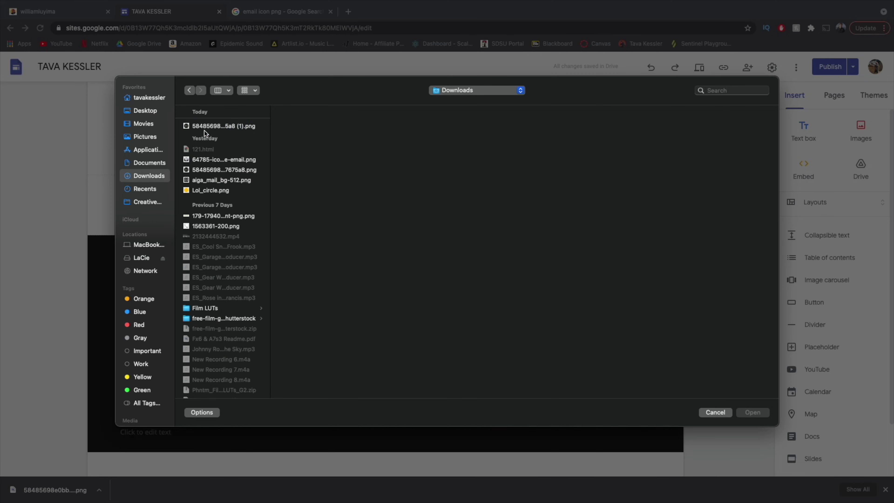
pyautogui.click(219, 126)
pyautogui.click(755, 416)
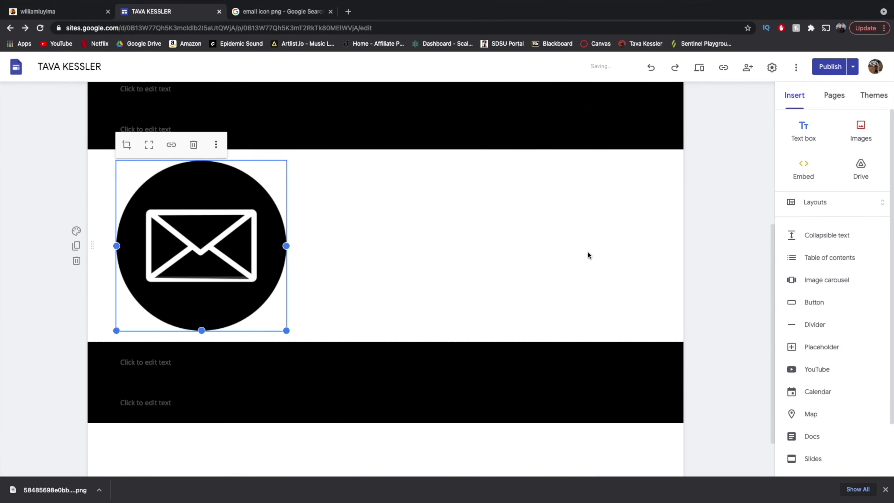
pyautogui.scroll(2, 359, 304)
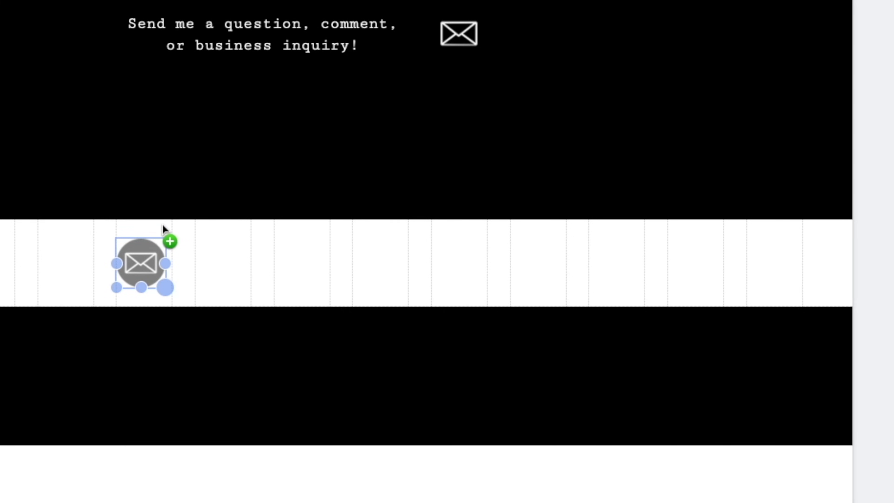
# Try repositioning the envelope icon, leaving it selected in the white section below the inquiry text.
pyautogui.click(204, 271)
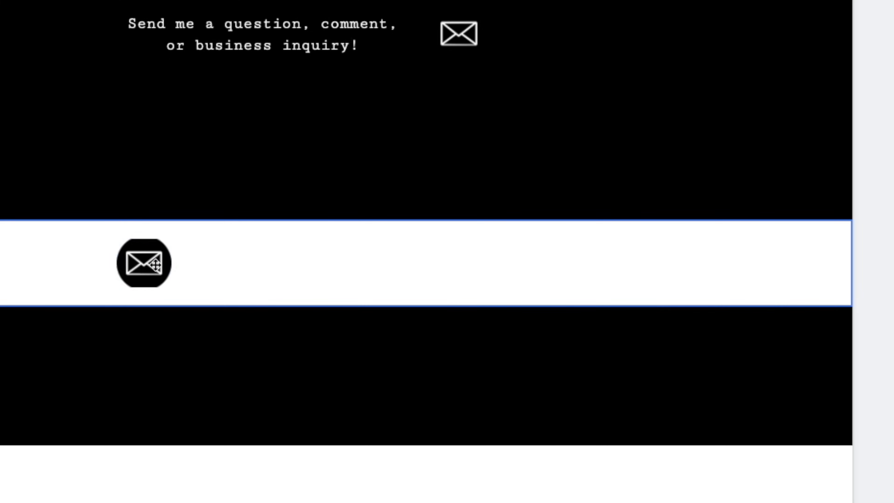
pyautogui.click(153, 267)
pyautogui.moveTo(141, 268); pyautogui.dragTo(351, 296)
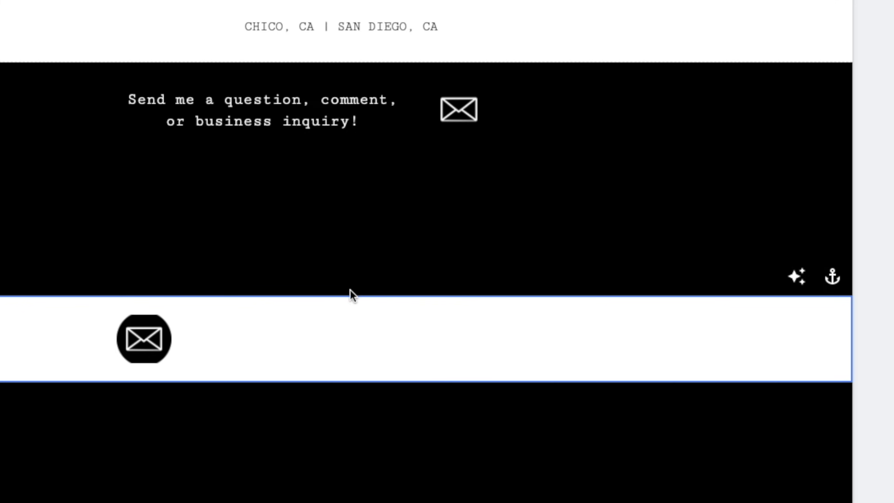
pyautogui.click(142, 344)
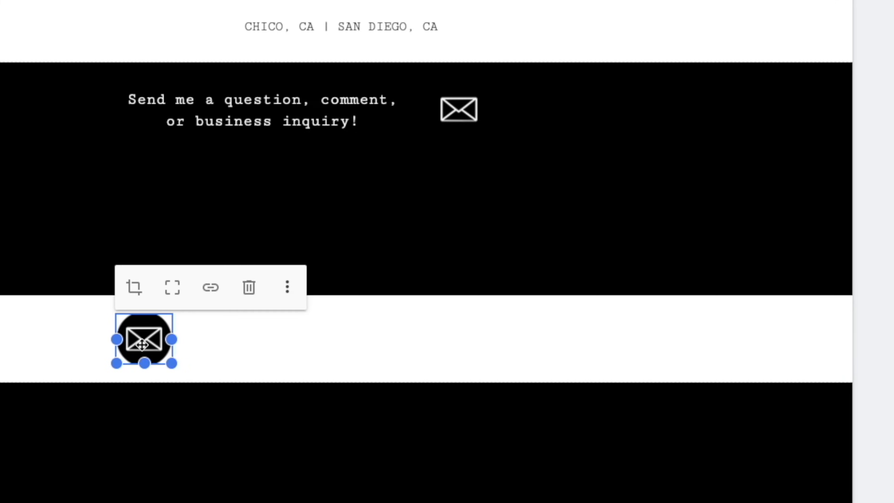
pyautogui.click(283, 355)
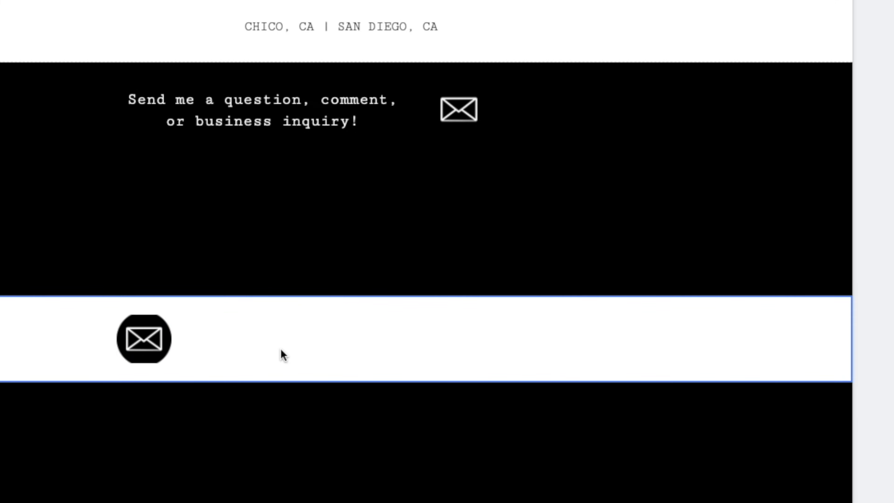
pyautogui.click(151, 339)
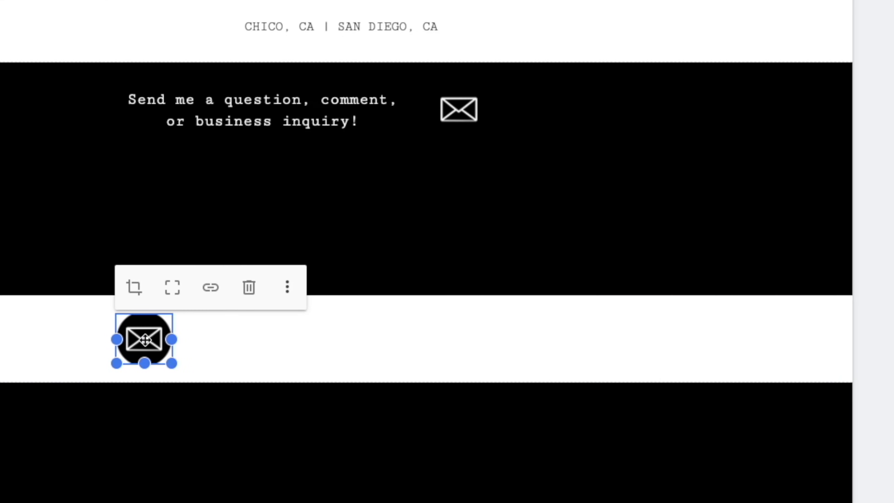
# Link the round envelope icon to a mailto: address with the site owner's e-mail.
pyautogui.click(210, 288)
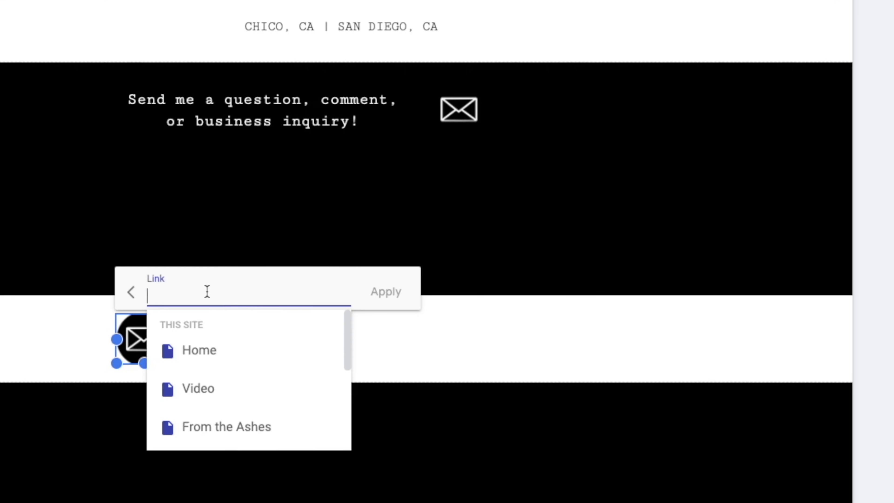
pyautogui.write('mailt')
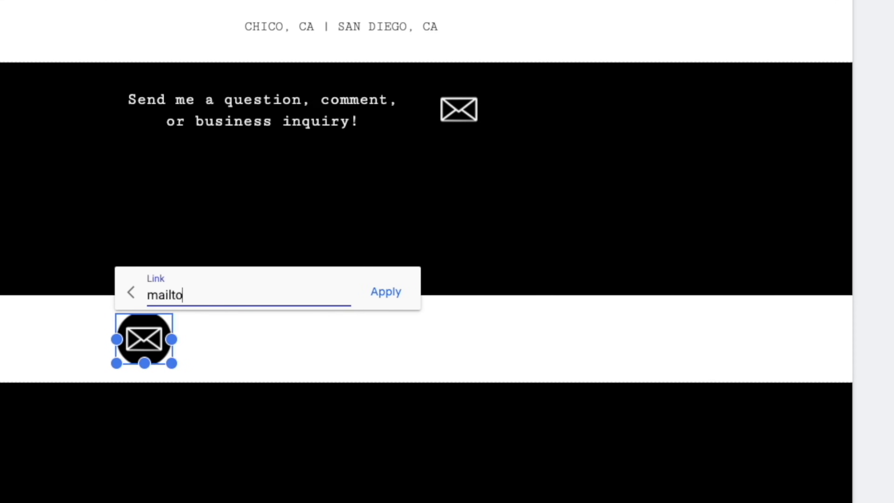
pyautogui.write('o:')
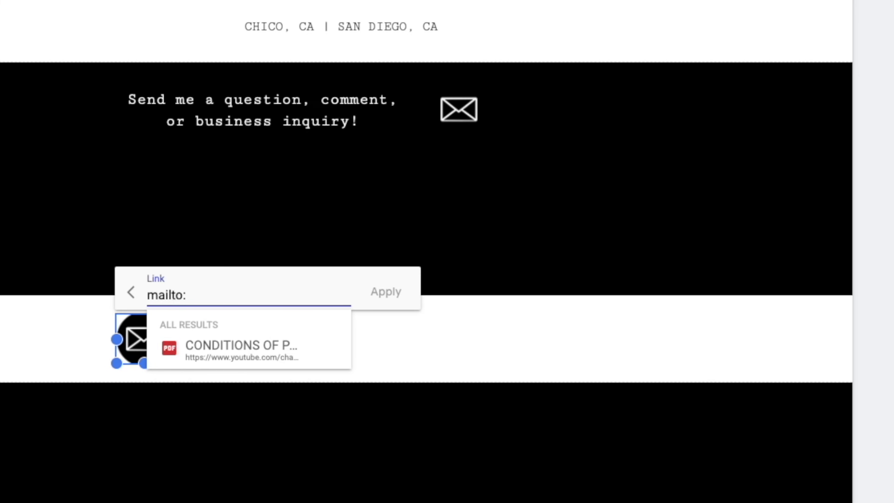
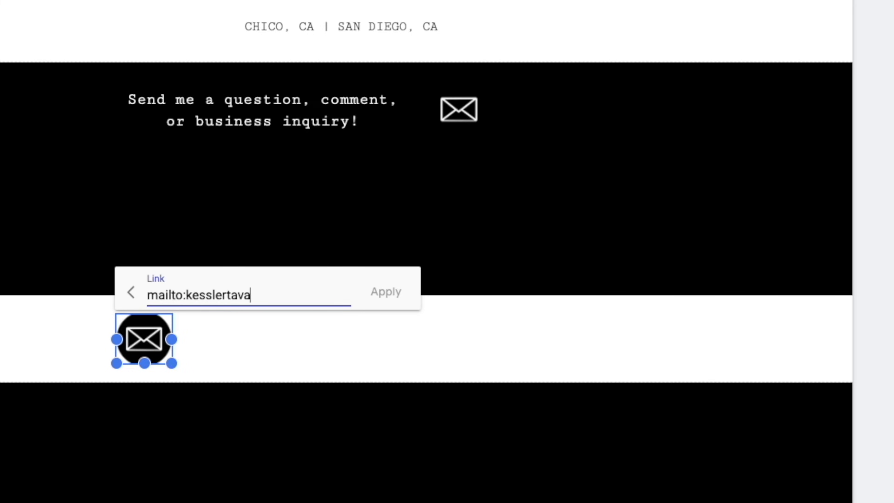
pyautogui.click(389, 296)
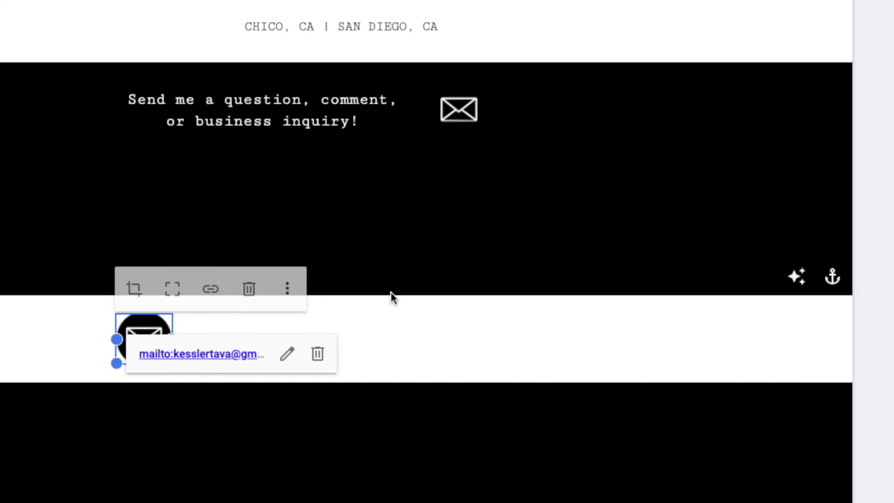
pyautogui.click(441, 340)
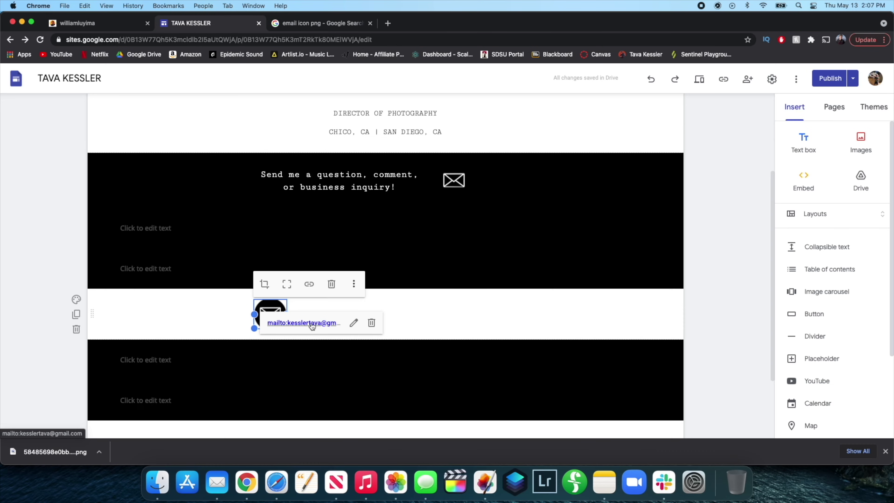
# Test the envelope's mailto link in a new message window, then check the other envelope's link.
pyautogui.click(306, 323)
pyautogui.moveTo(564, 85); pyautogui.dragTo(450, 80)
pyautogui.click(346, 137)
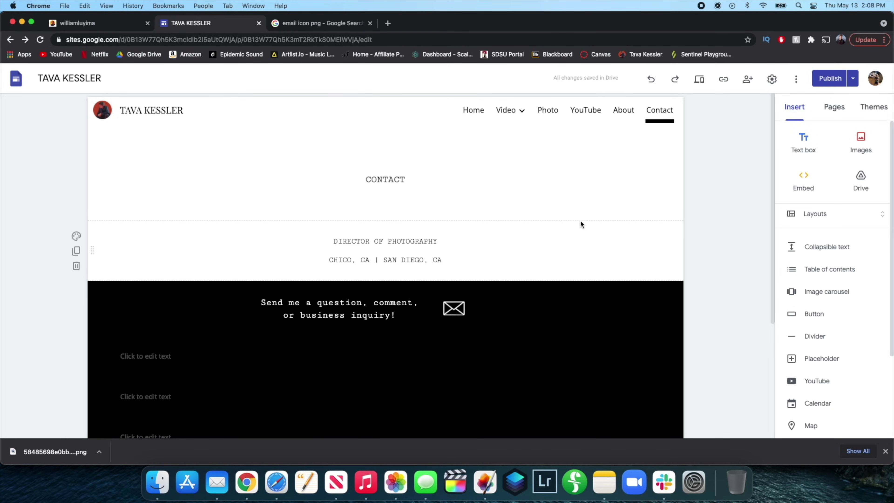
pyautogui.scroll(-5, 524, 215)
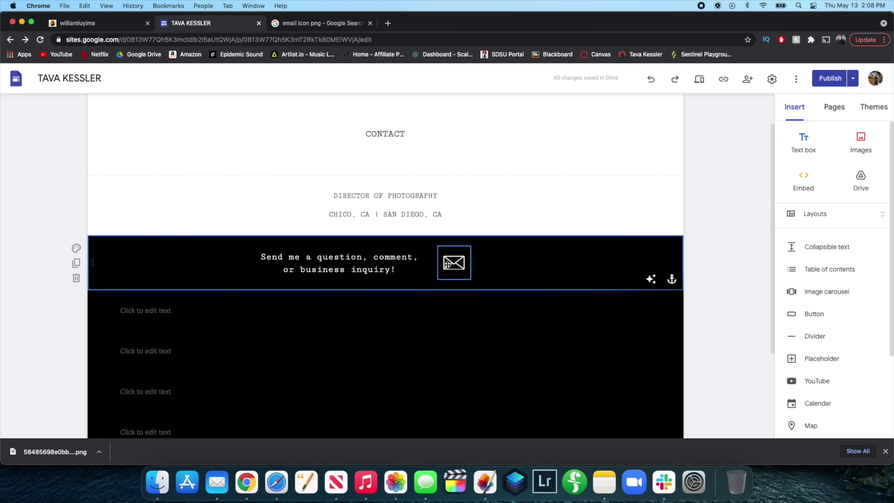
pyautogui.click(447, 264)
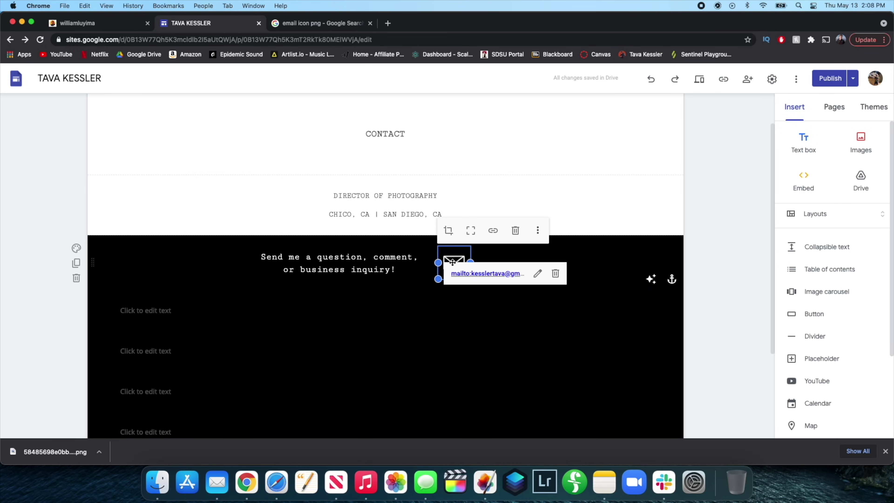
pyautogui.click(467, 331)
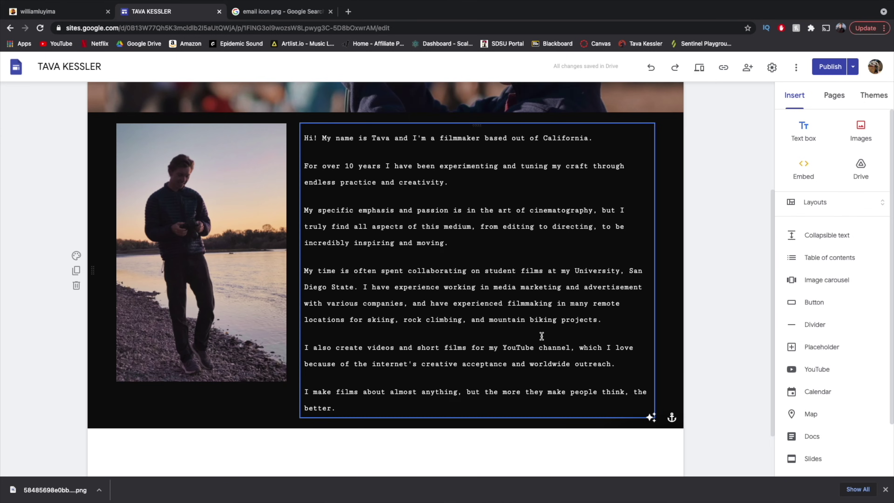
# Place the cursor in the About bio's 'My time is often spent…' paragraph.
pyautogui.scroll(5, 542, 336)
pyautogui.scroll(-4, 437, 147)
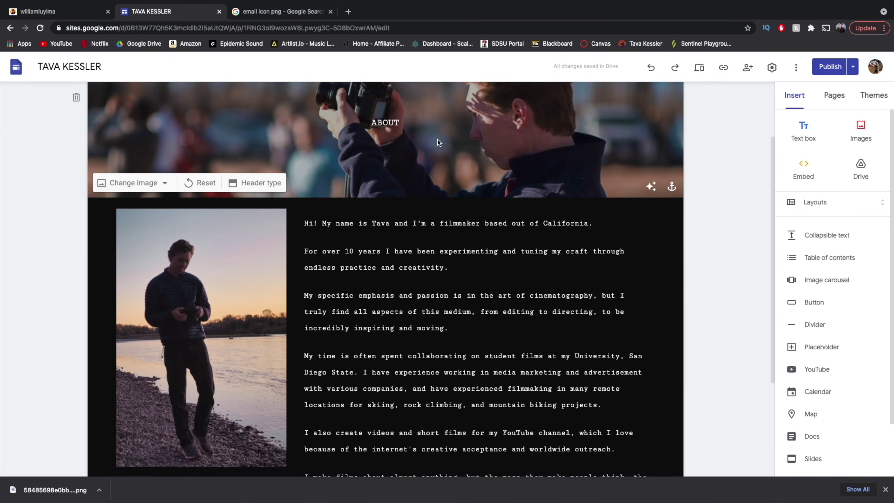
pyautogui.scroll(2, 437, 144)
pyautogui.scroll(-5, 468, 212)
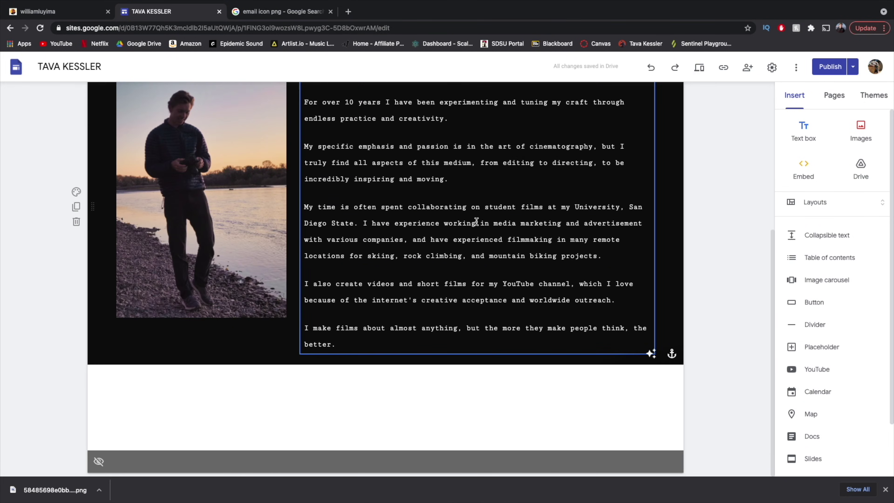
pyautogui.scroll(1, 339, 222)
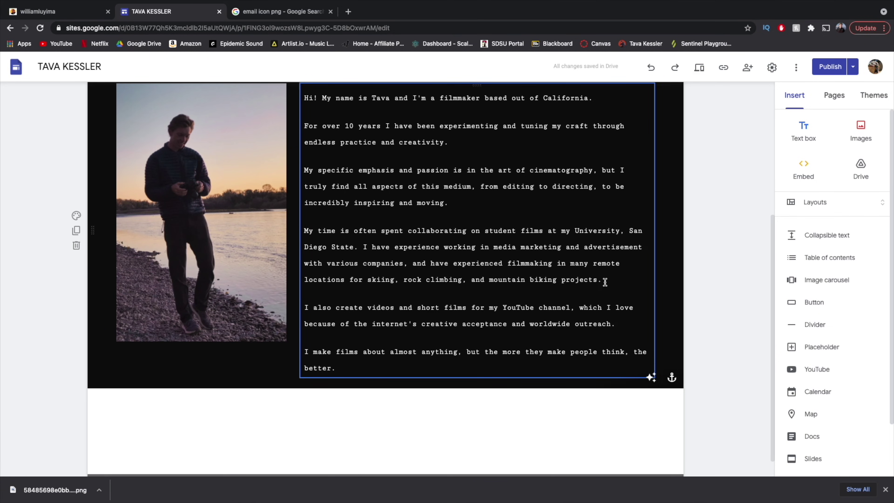
pyautogui.scroll(5, 605, 281)
pyautogui.scroll(-3, 605, 282)
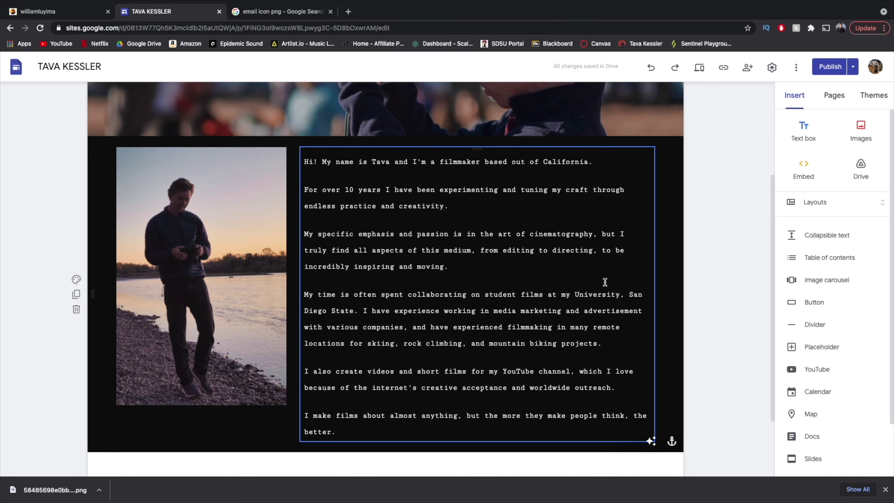
pyautogui.click(598, 343)
pyautogui.moveTo(601, 344); pyautogui.dragTo(605, 345)
pyautogui.click(444, 313)
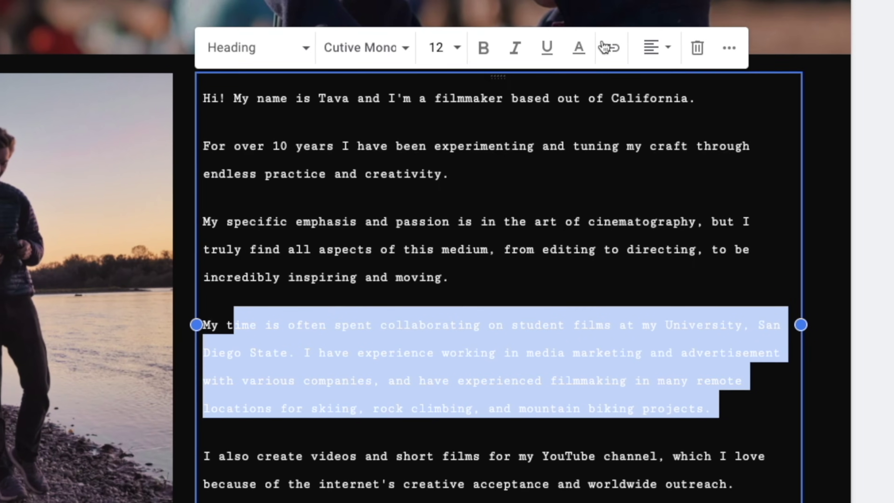
# Give that paragraph a custom line spacing of .5.
pyautogui.click(734, 55)
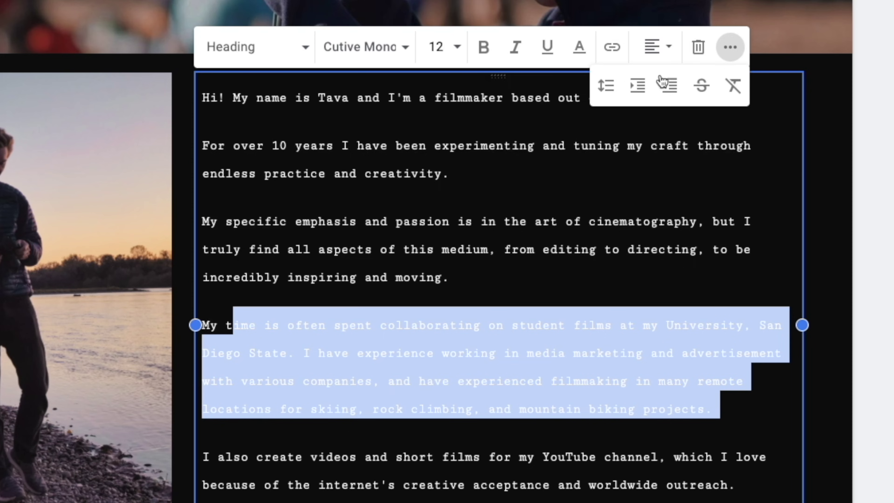
pyautogui.click(610, 92)
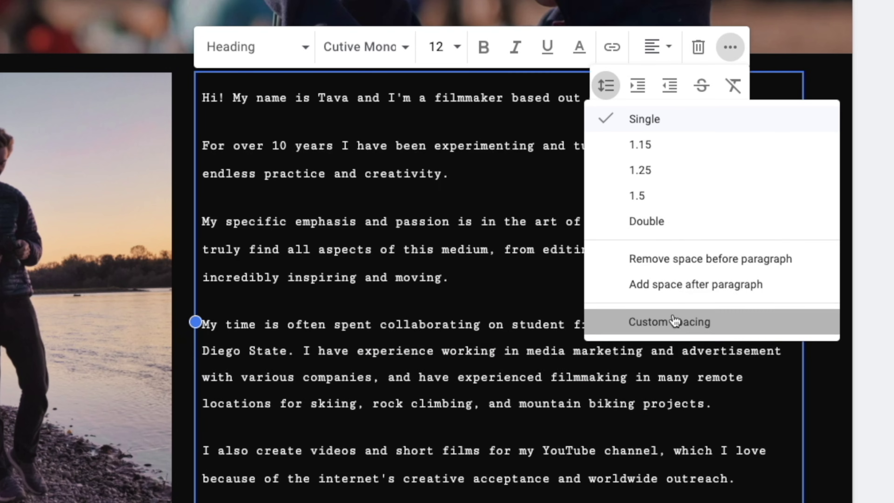
pyautogui.click(674, 321)
pyautogui.doubleClick(353, 233)
pyautogui.write('.5')
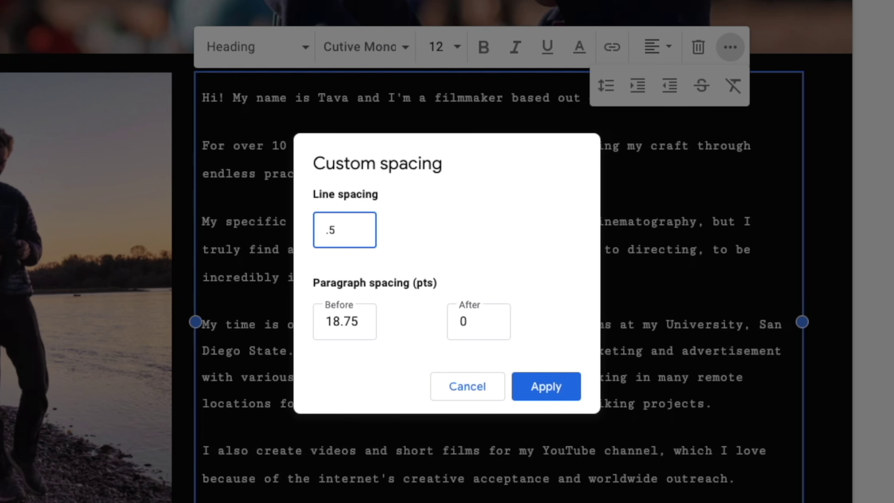
pyautogui.click(549, 388)
pyautogui.click(550, 398)
pyautogui.moveTo(580, 388); pyautogui.dragTo(239, 333)
pyautogui.click(415, 276)
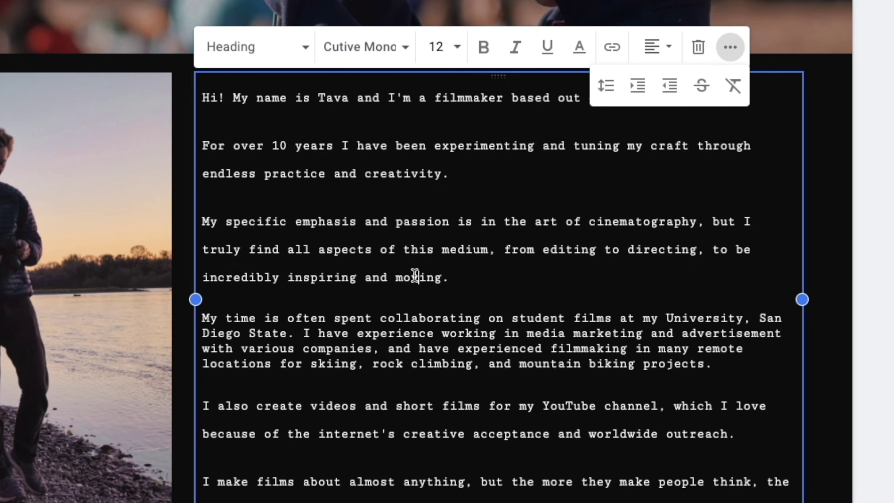